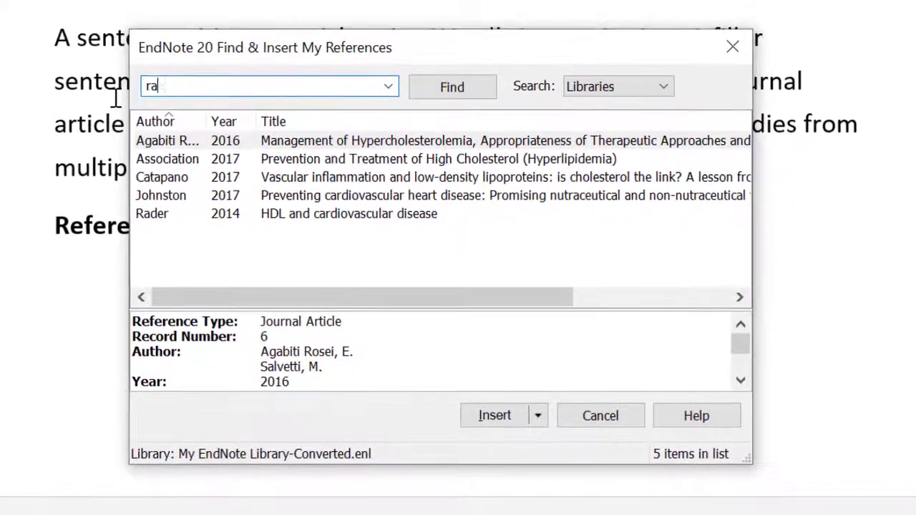
- Insert the citation for the 2014 article "HDL and cardiovascular disease" and start its bibliography on a new line below the References heading
left_click(457, 87)
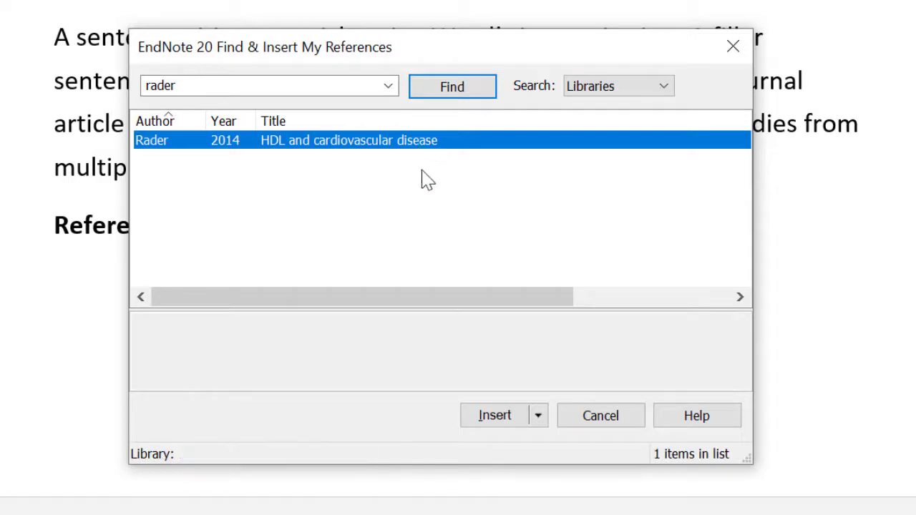
left_click(508, 422)
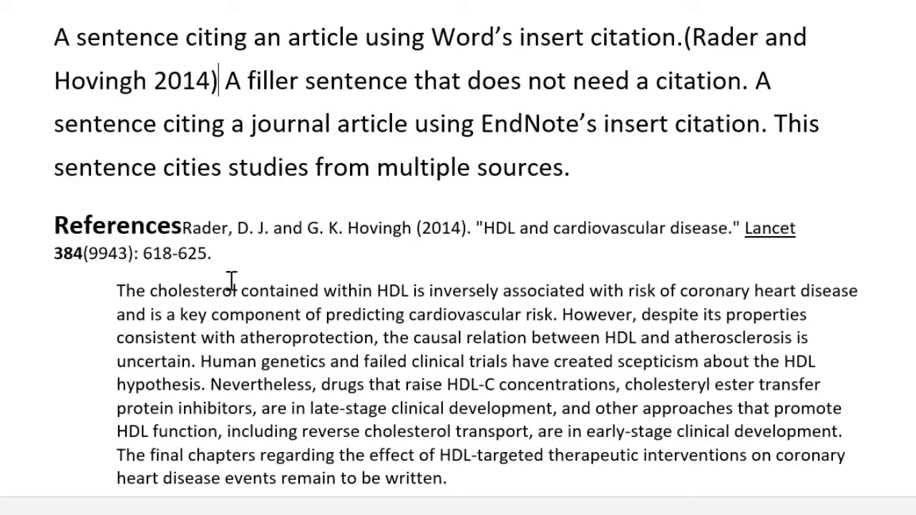
left_click(191, 236)
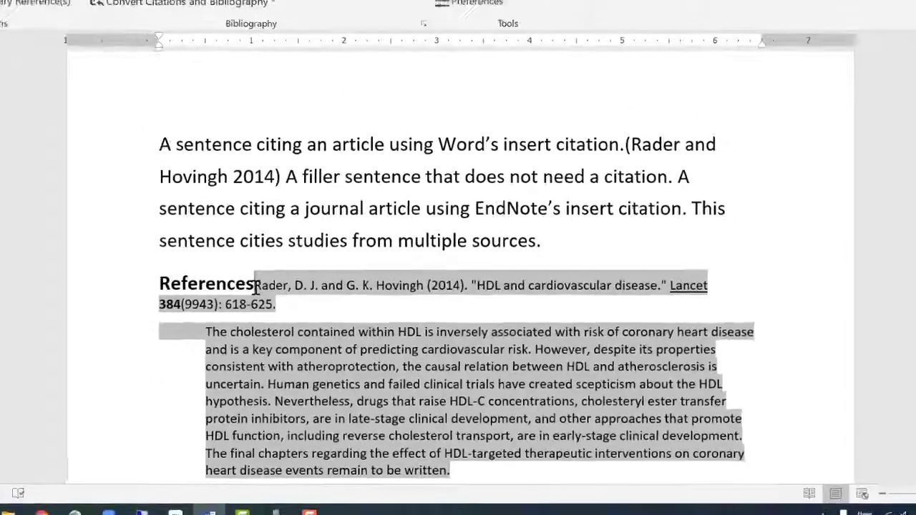
key("Return")
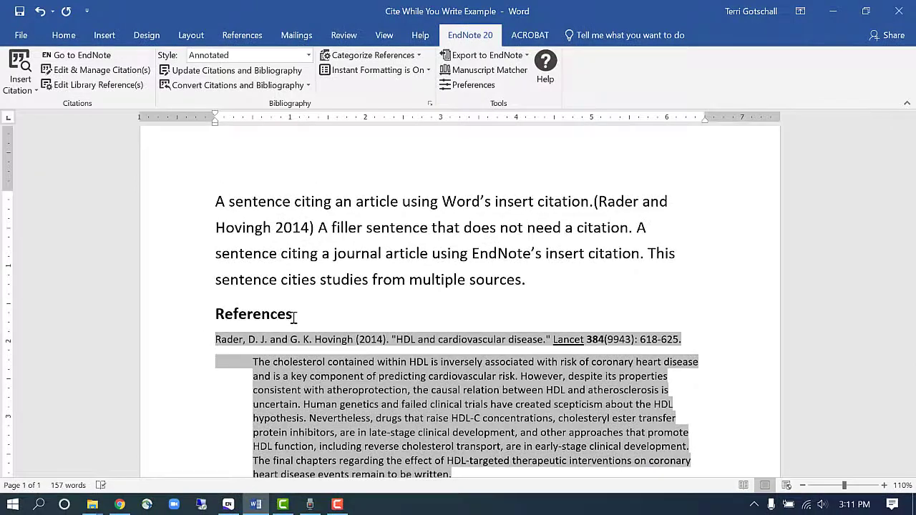
- Set the document's citation style to JAMA_-_UCF_COM (2) Copy
left_click(308, 55)
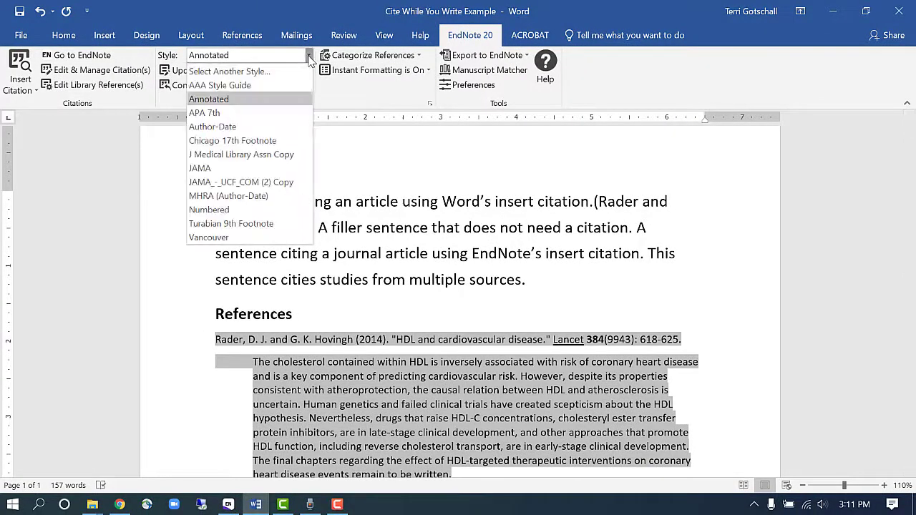
left_click(279, 183)
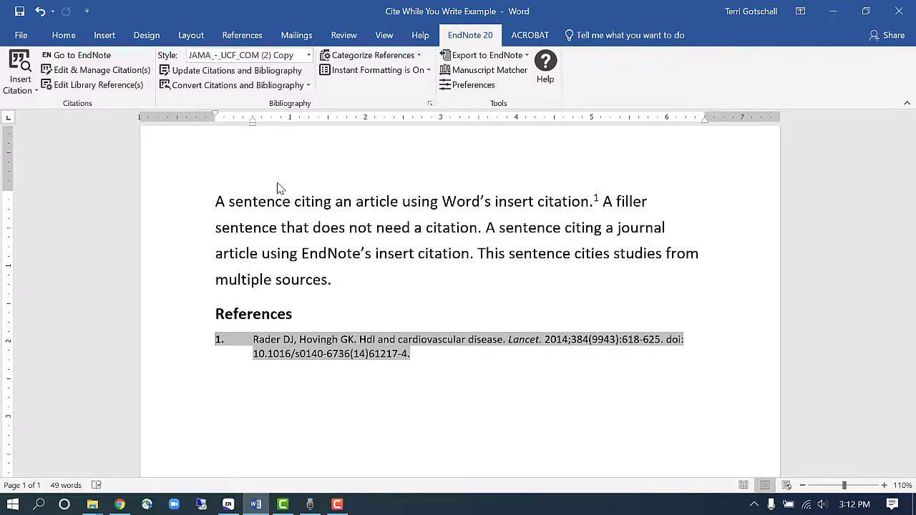
- Search the library for "prevention" and cite the 2016 hypercholesterolemia management and 2017 high cholesterol prevention references together after "multiple sources."
left_click(331, 281)
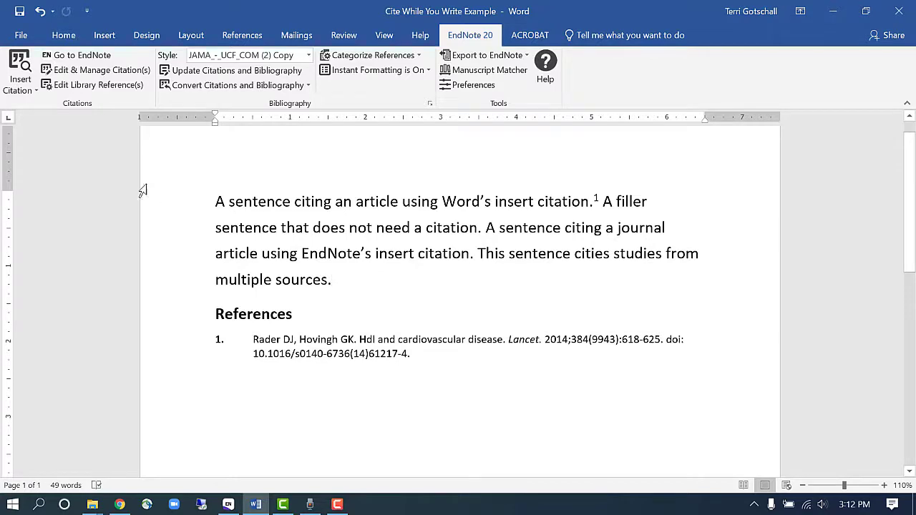
left_click(24, 66)
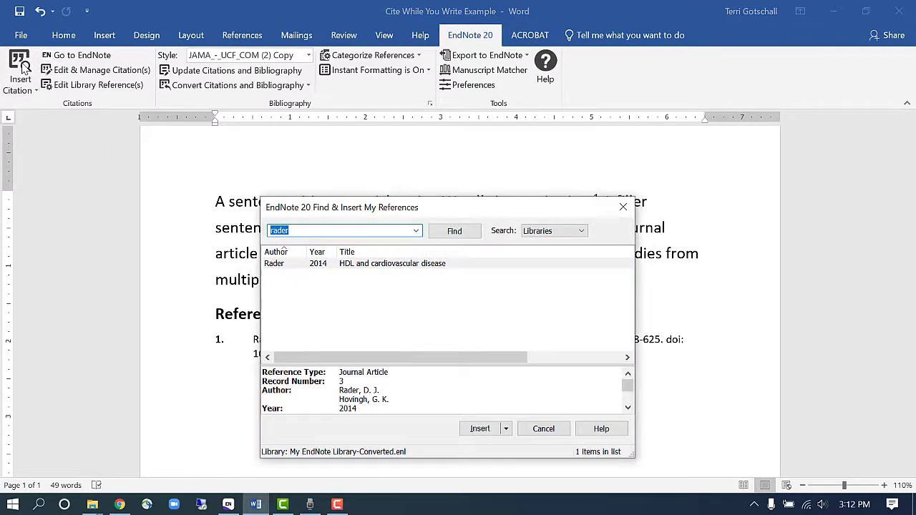
type("prevensit")
key("BackSpace")
key("BackSpace")
key("BackSpace")
type("tion")
key("Return")
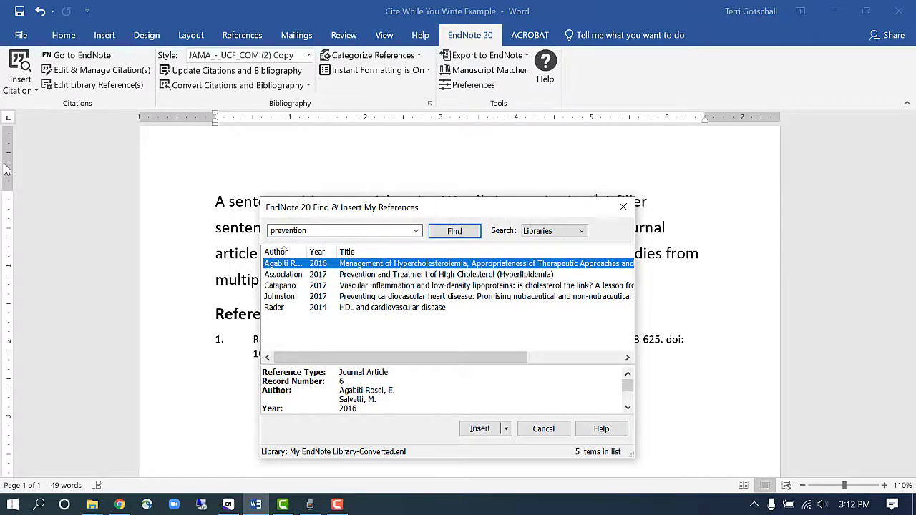
left_click(357, 275, "ctrl")
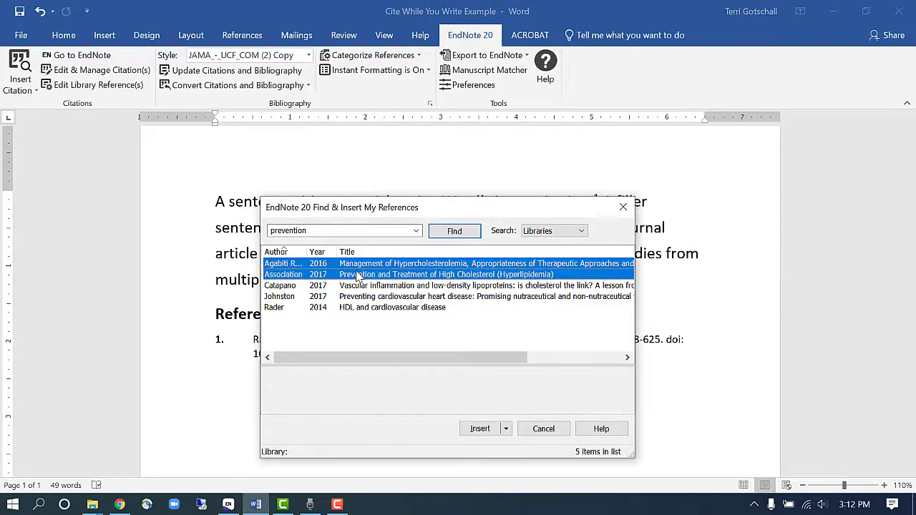
left_click(478, 428)
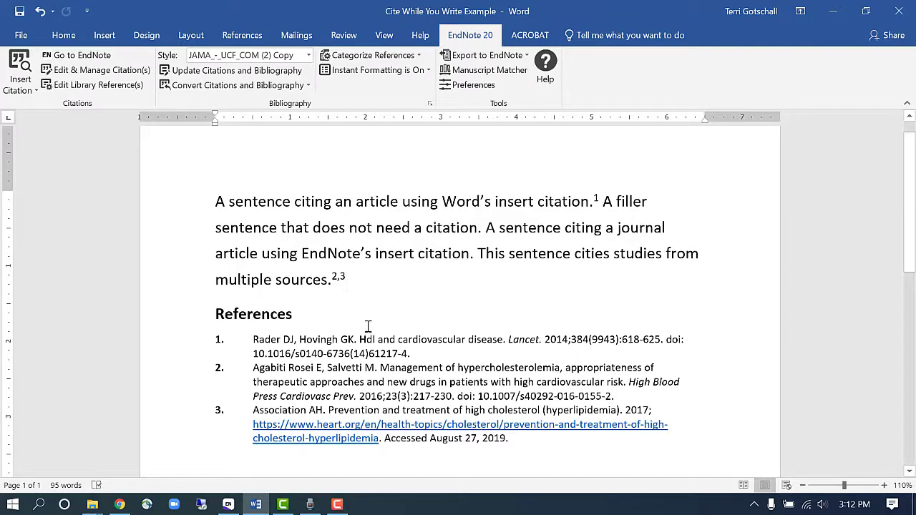
- Move the sentence "This sentence cities studies from multiple sources." with its citations to the start of the paragraph
left_click_drag(352, 279, 486, 258)
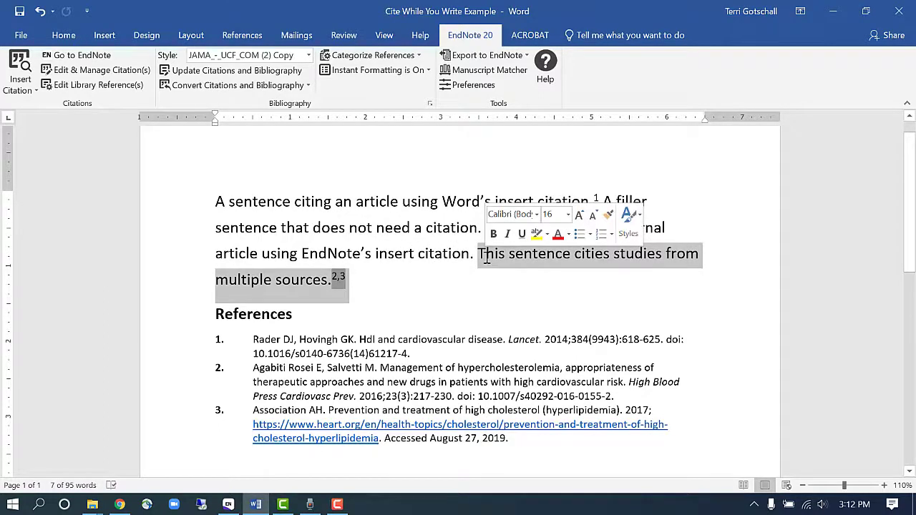
key("Delete")
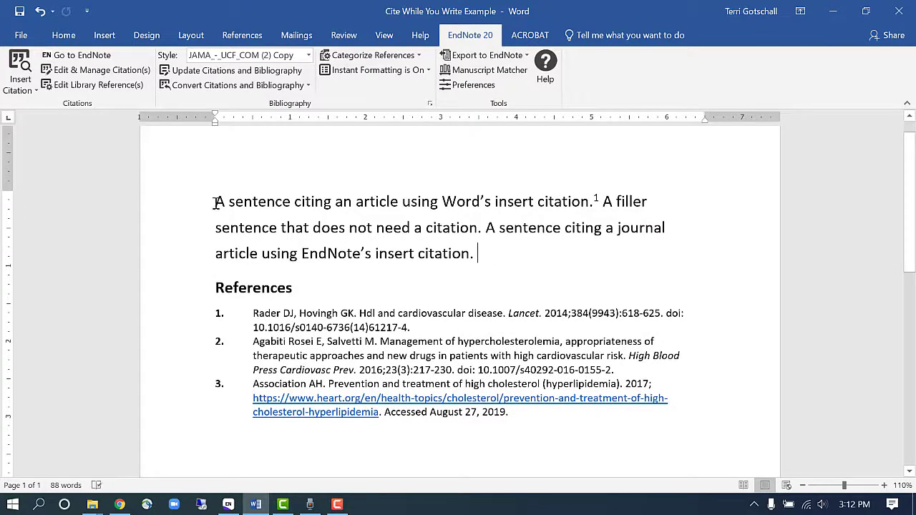
left_click(216, 203)
key("ctrl+v")
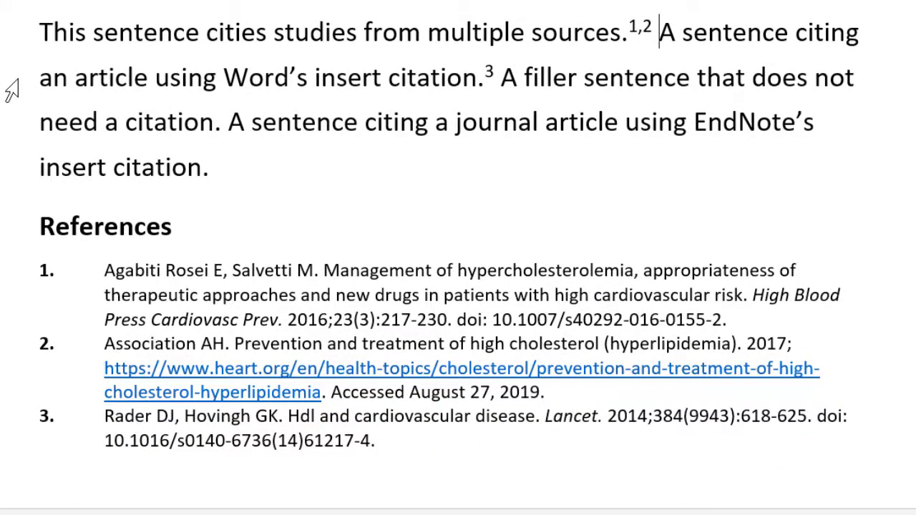
- In EndNote, add a comma after the author "American Heart Association", save the reference, and update the citations and bibliography in Word
left_click(230, 342)
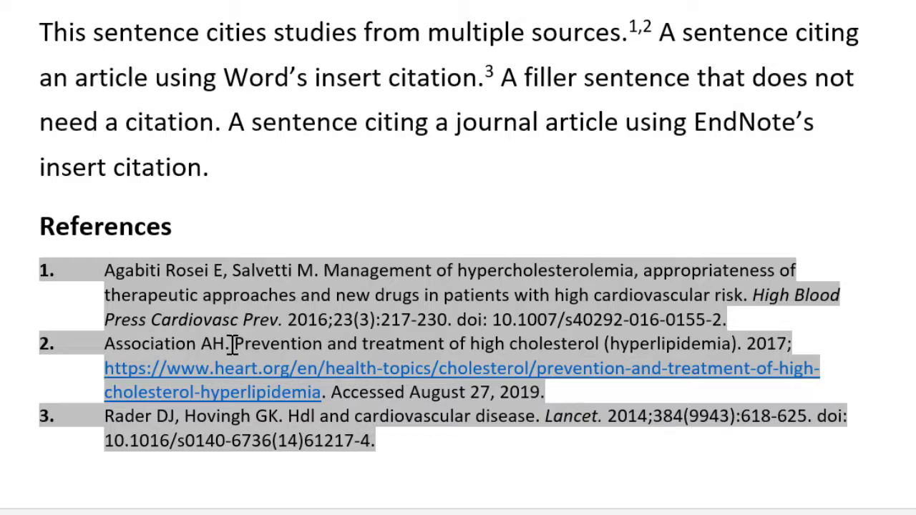
left_click_drag(233, 344, 108, 341)
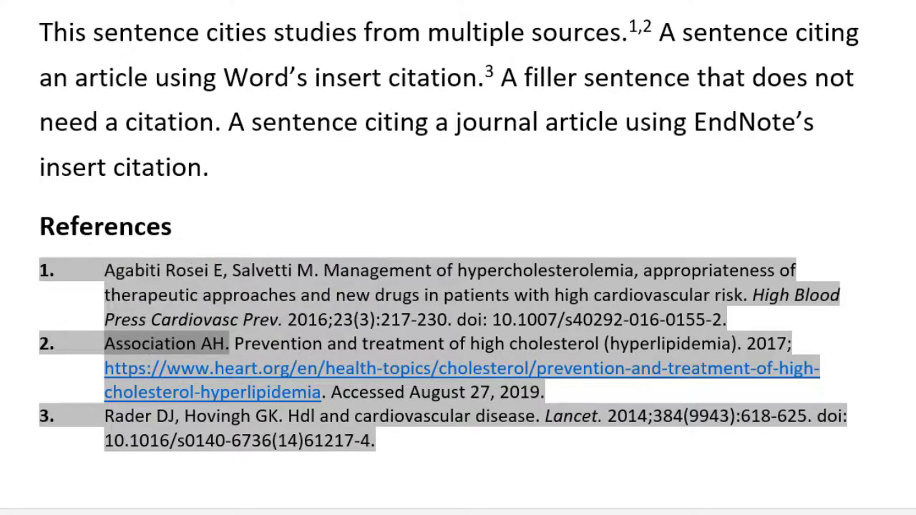
left_click(227, 504)
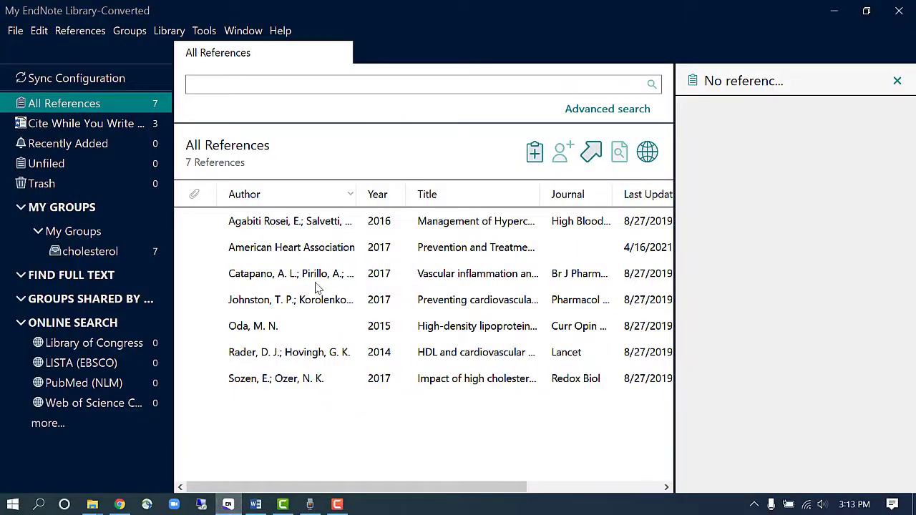
left_click(323, 250)
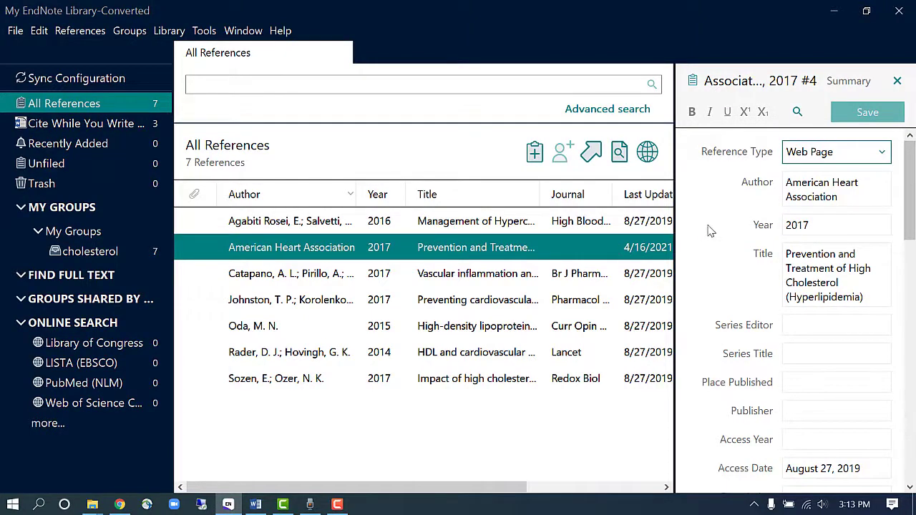
left_click(848, 197)
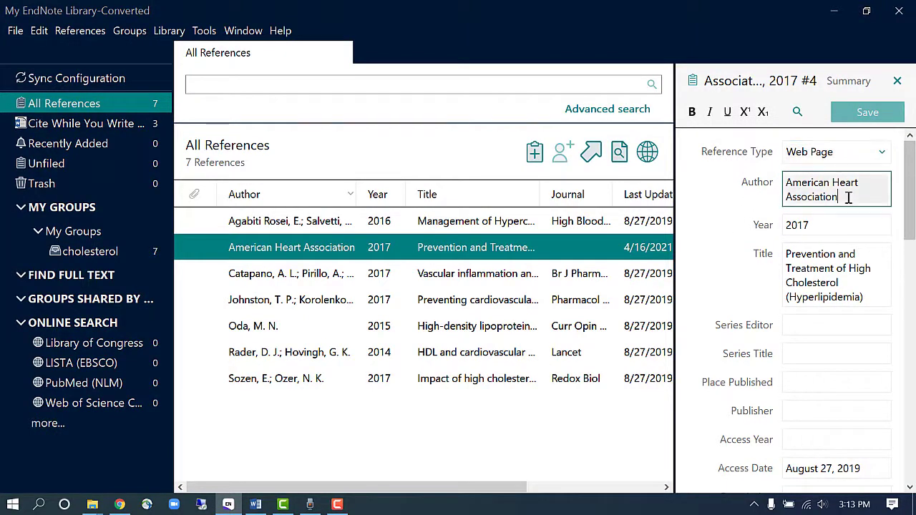
type(",")
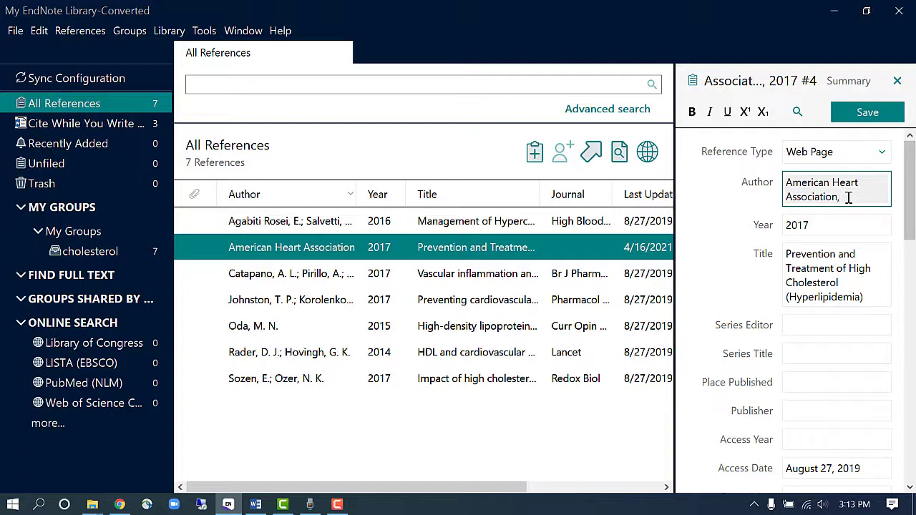
left_click(866, 114)
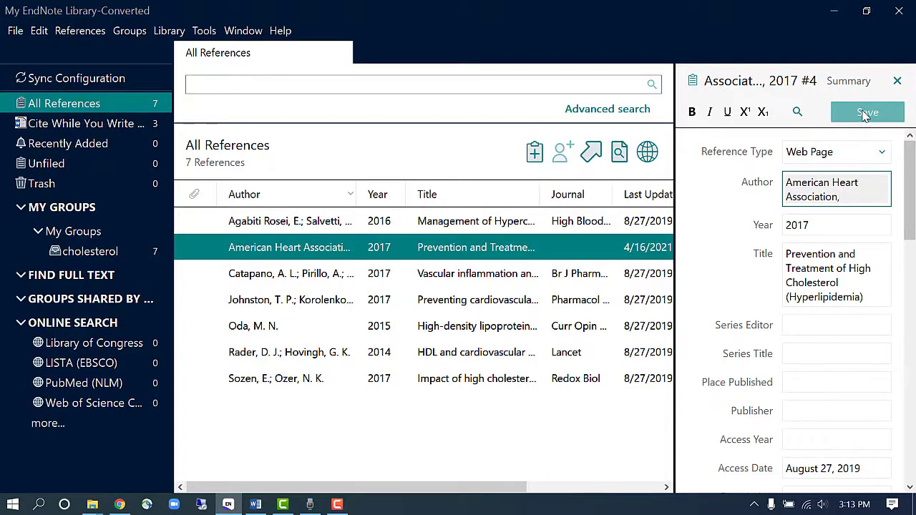
left_click(259, 504)
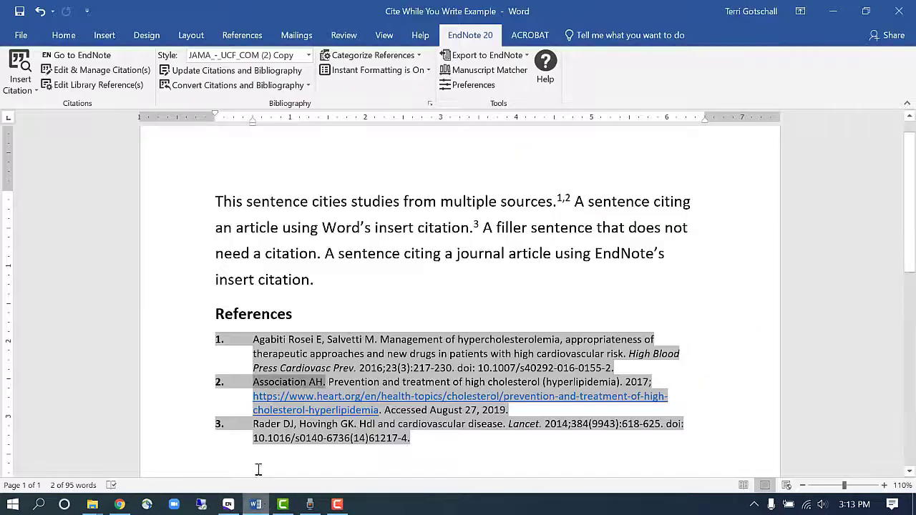
left_click(268, 72)
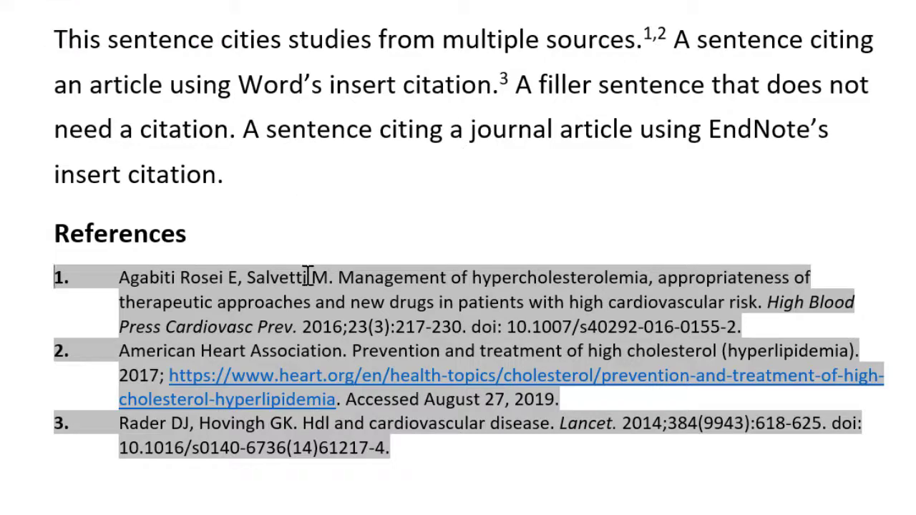
- In EndNote's preferences, add HDL to the terms whose case must not change, and update the citations and bibliography in Word
left_click_drag(331, 424, 303, 427)
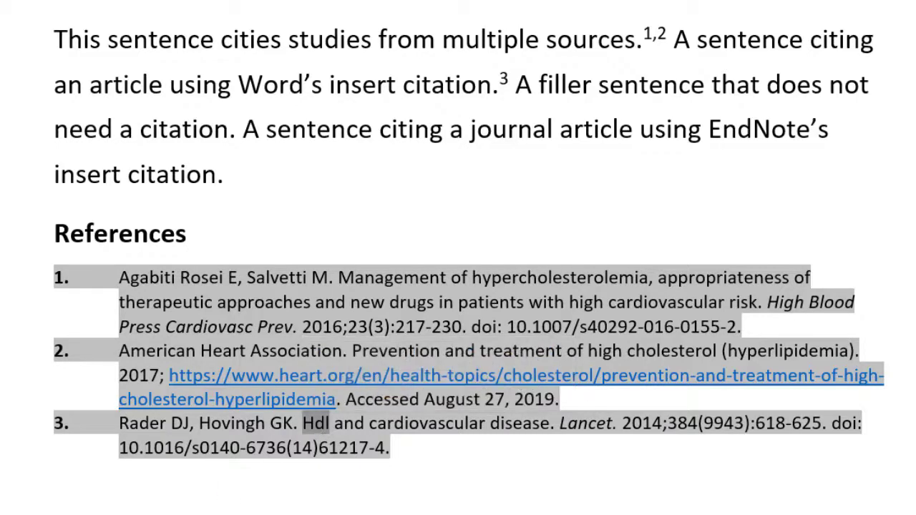
mouse_move(103, 514)
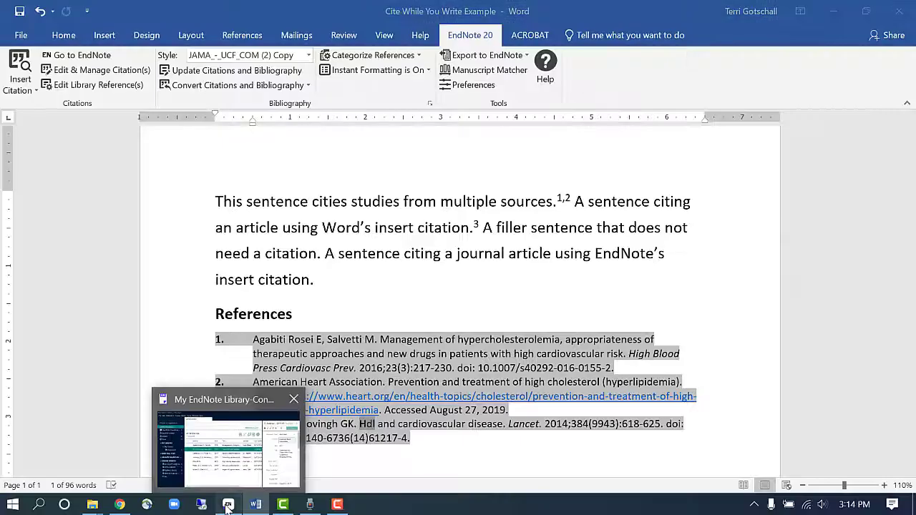
left_click(227, 506)
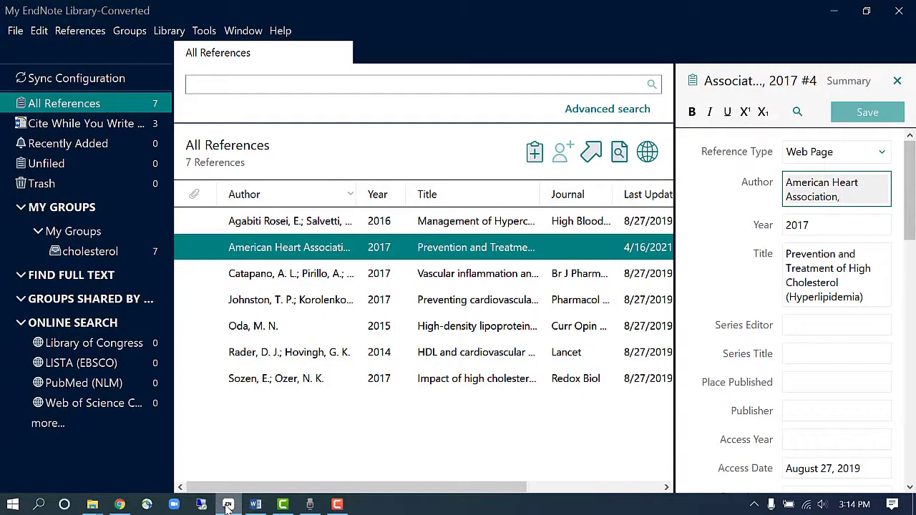
left_click(40, 33)
left_click(68, 209)
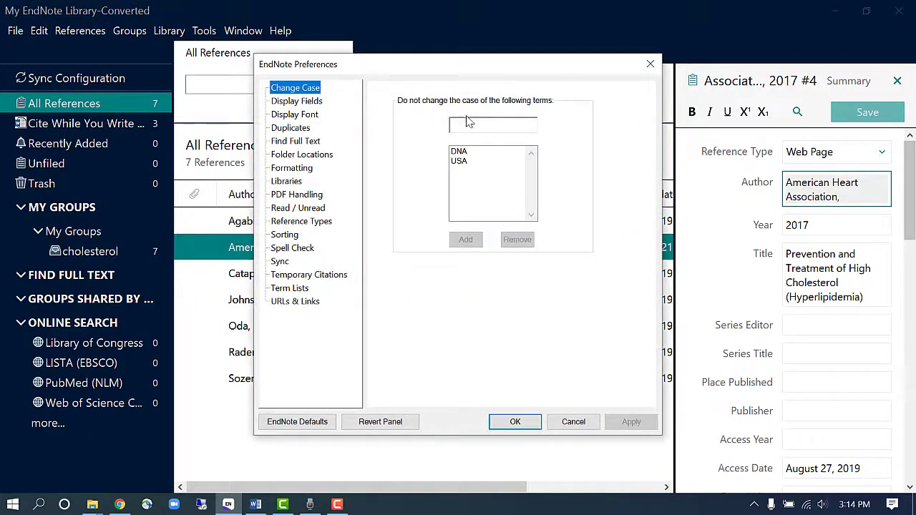
left_click(470, 126)
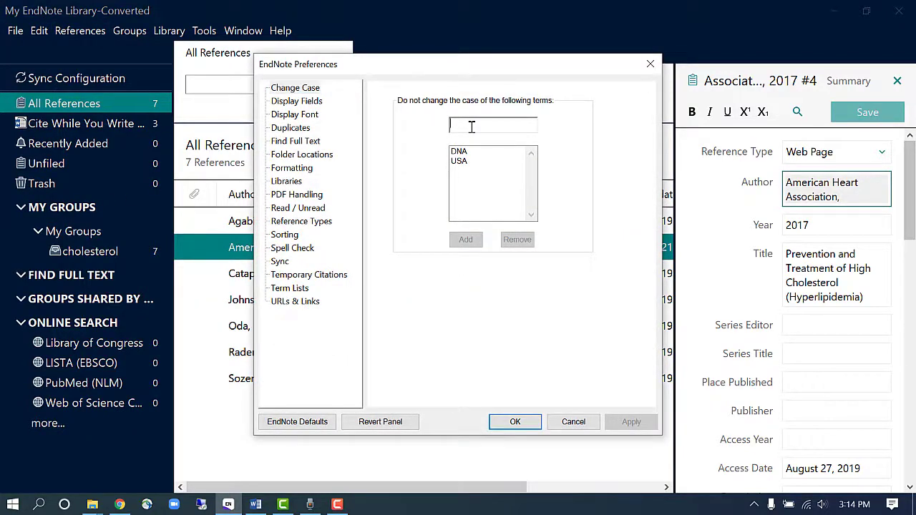
type("HDL")
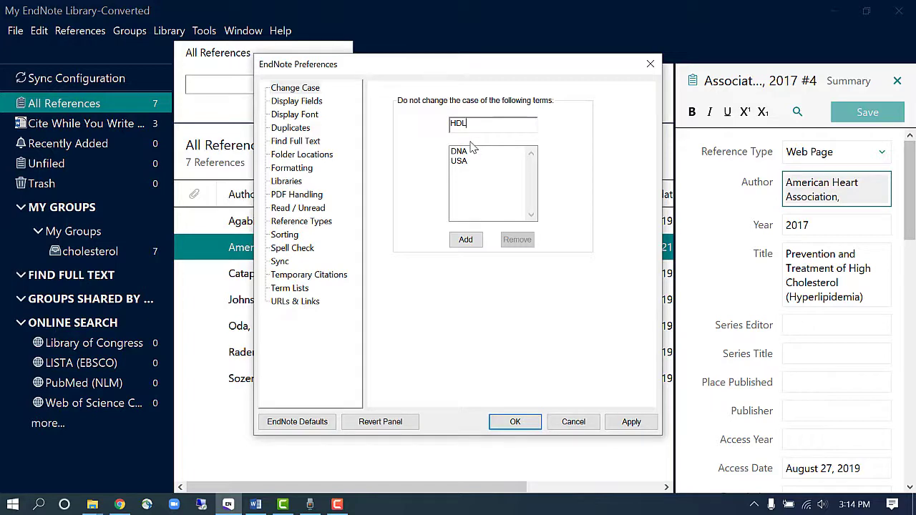
left_click(466, 240)
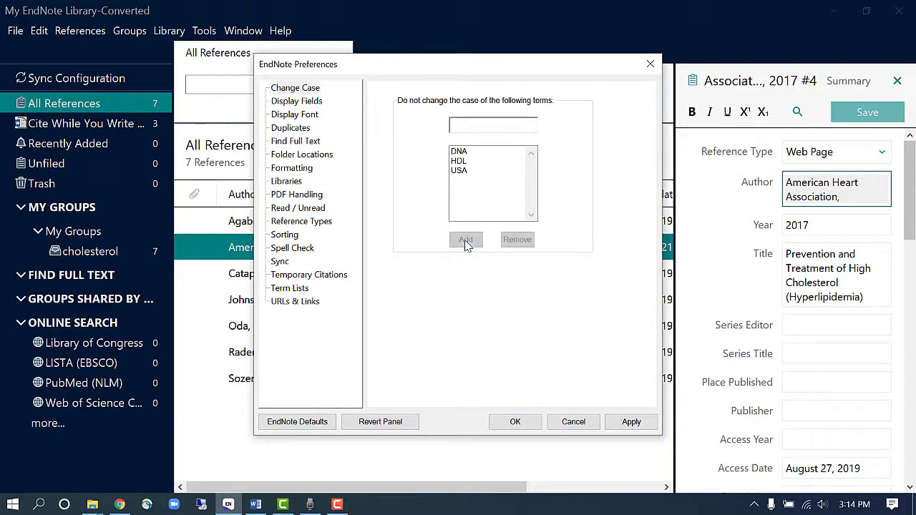
left_click(516, 422)
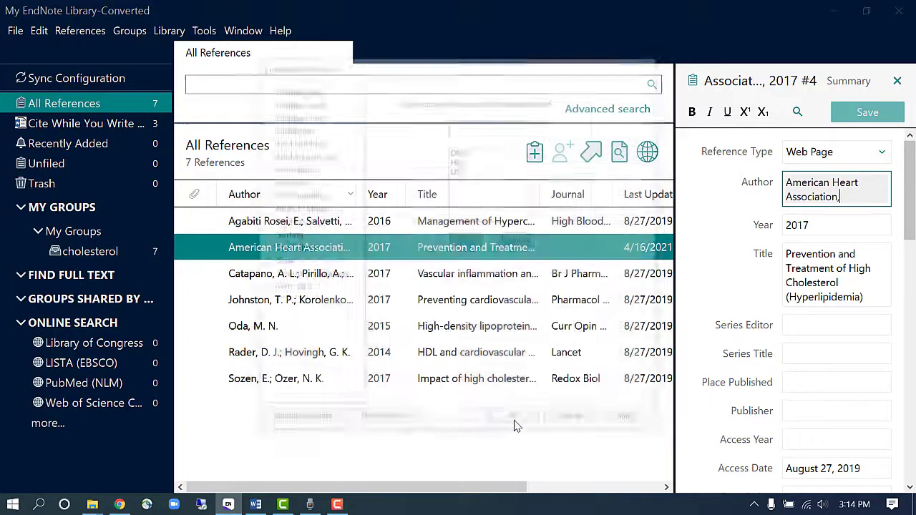
left_click(255, 504)
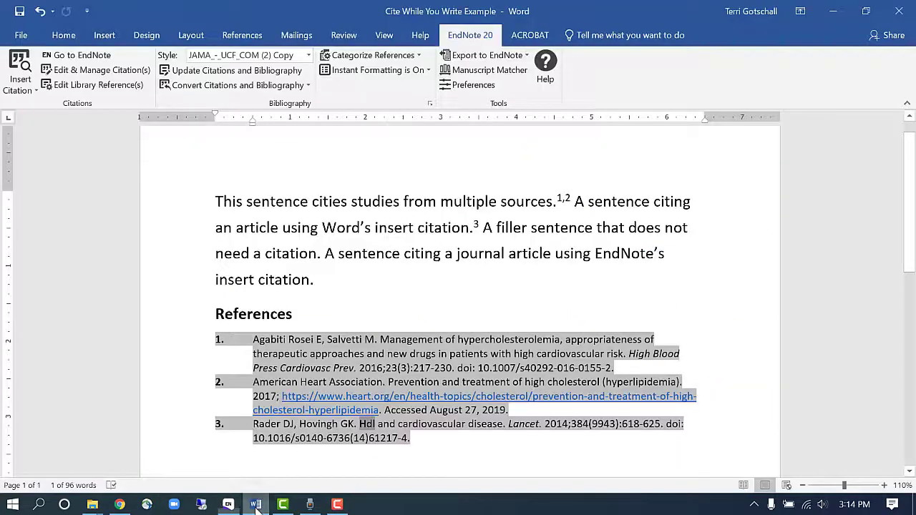
left_click(241, 71)
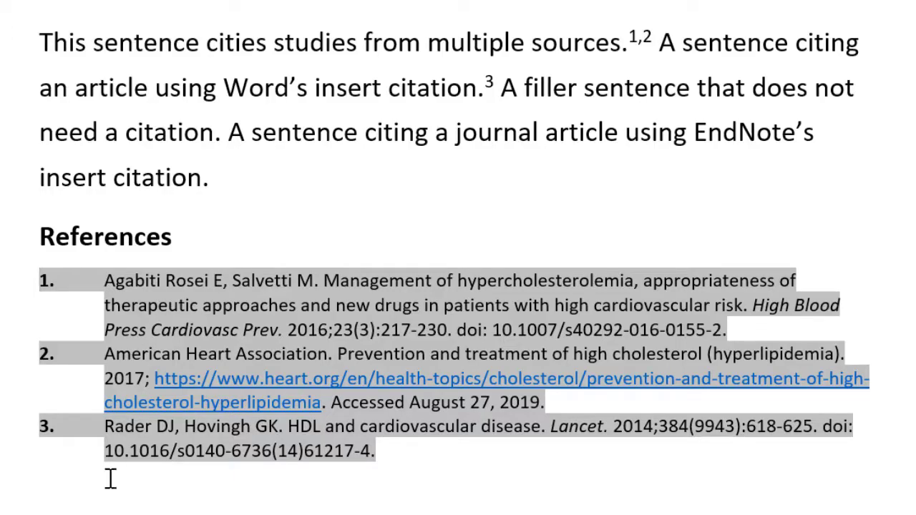
- In EndNote, open the 2014 "HDL and cardiovascular disease" reference for editing, examine its Year field, and return to the Word document
left_click(228, 503)
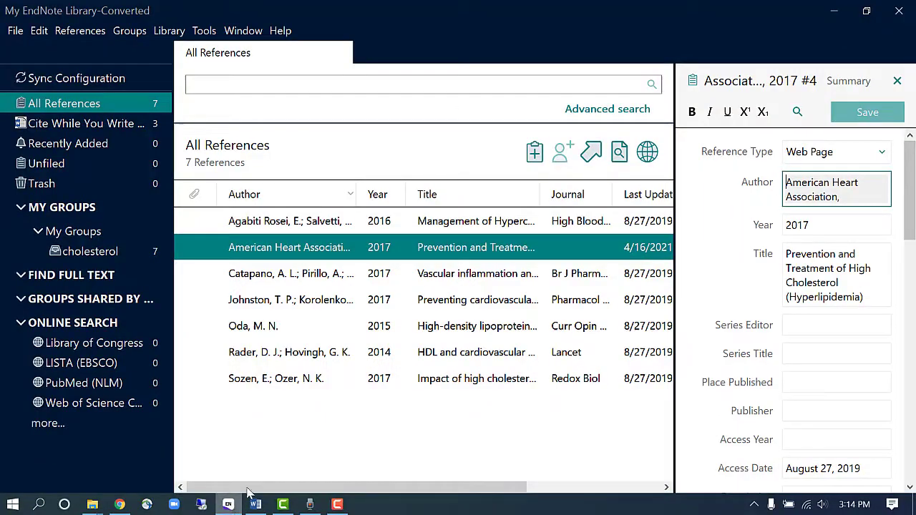
left_click(333, 357)
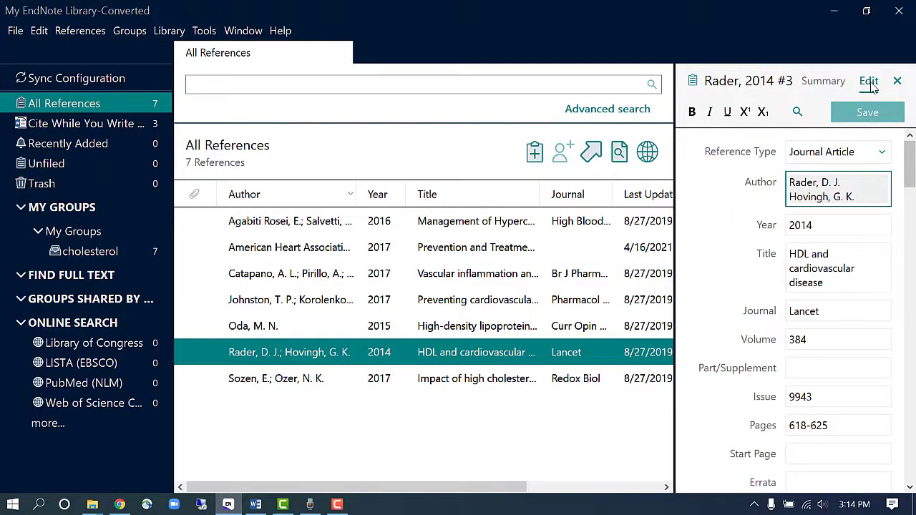
left_click(843, 224)
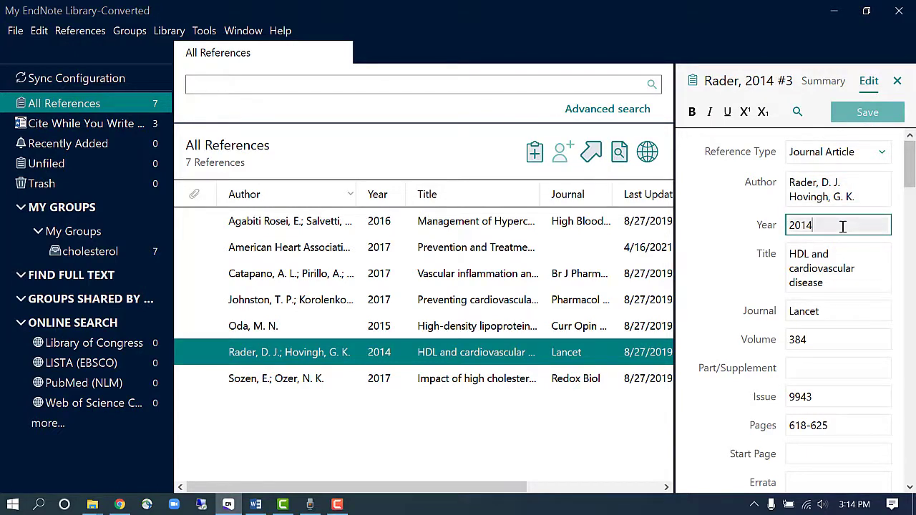
left_click(861, 111)
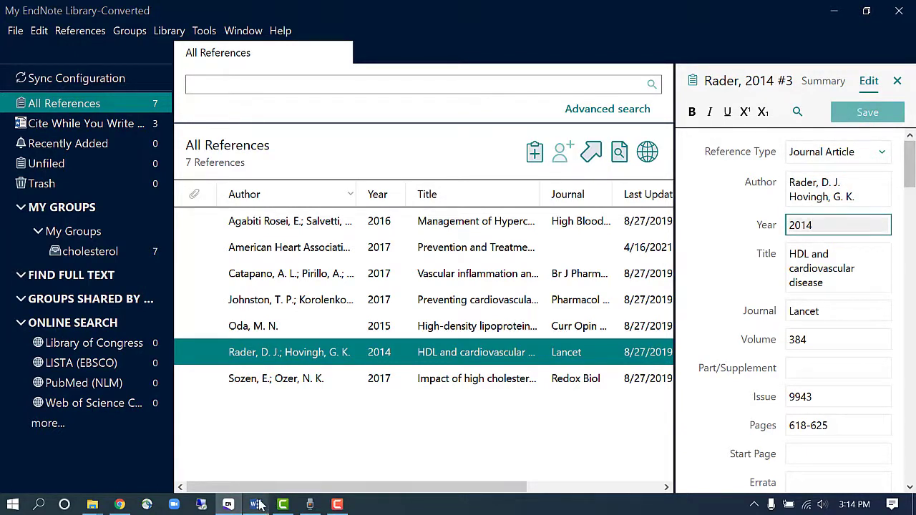
left_click(255, 504)
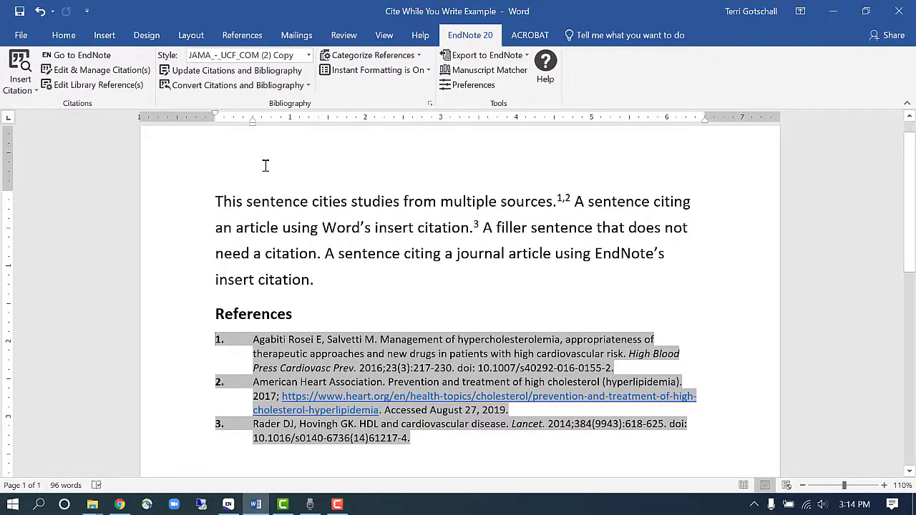
left_click(255, 89)
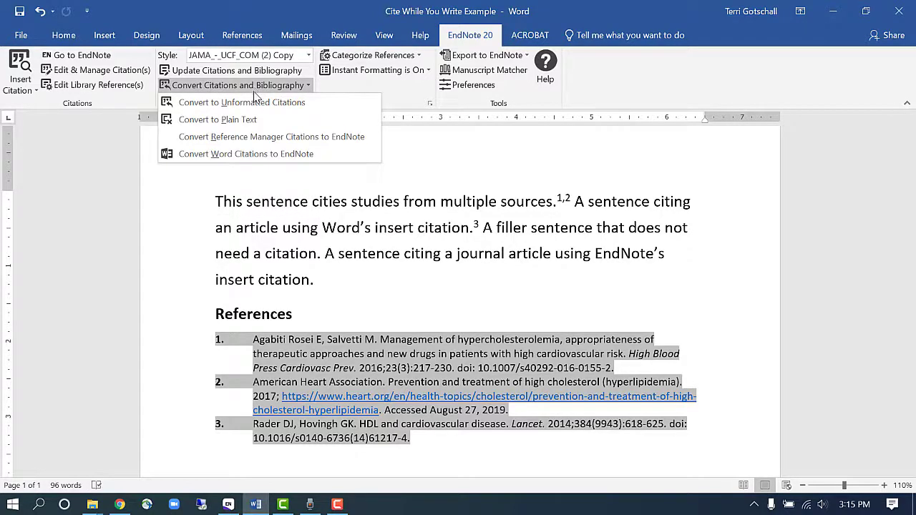
left_click(247, 120)
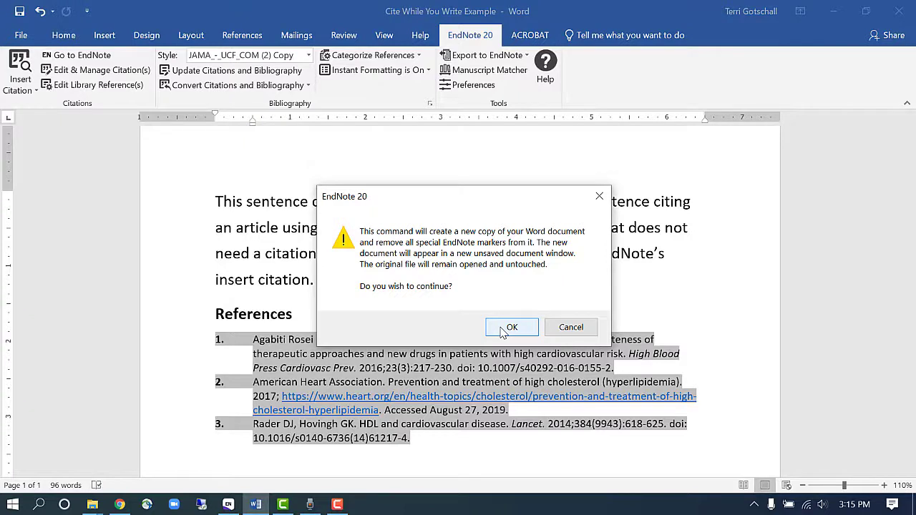
left_click(598, 197)
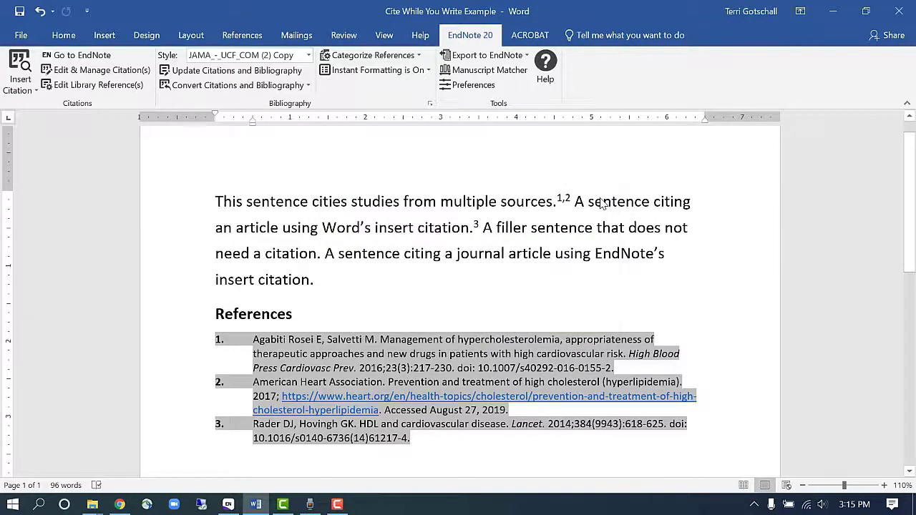